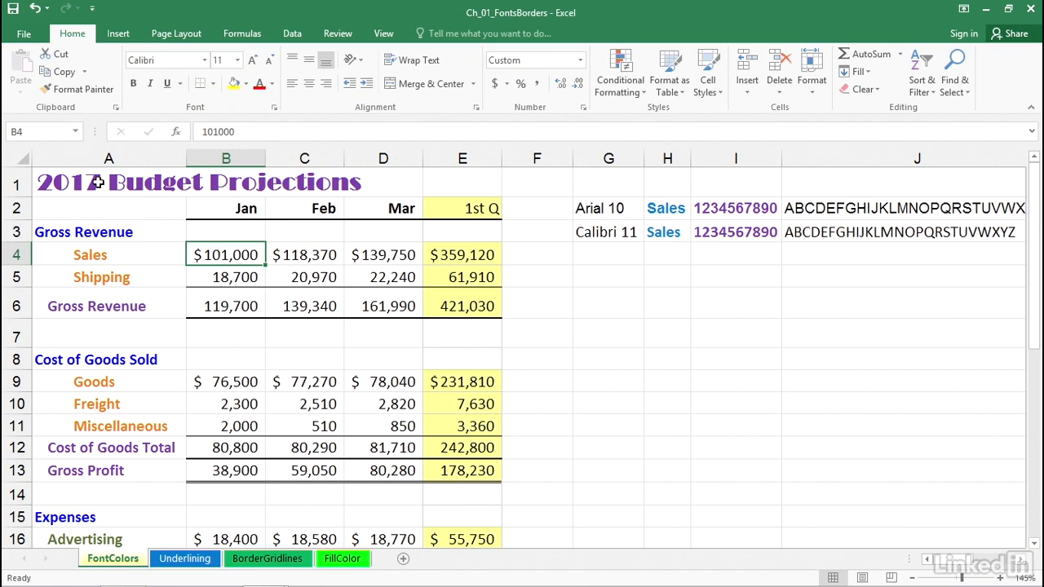
- Check the font of the 2017 Budget Projections title in cell A1 against the available fonts
left_click(97, 183)
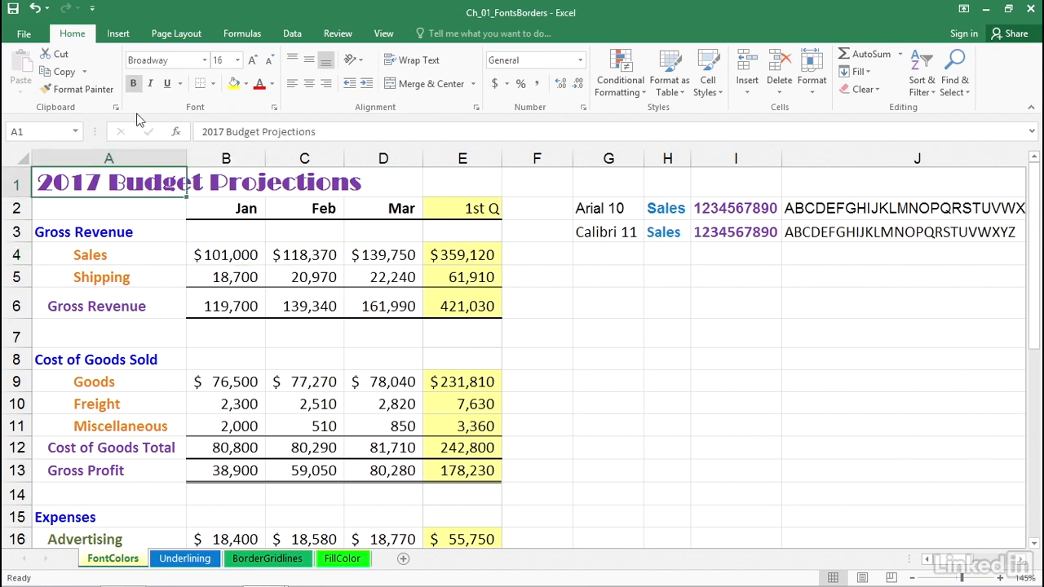
left_click(205, 60)
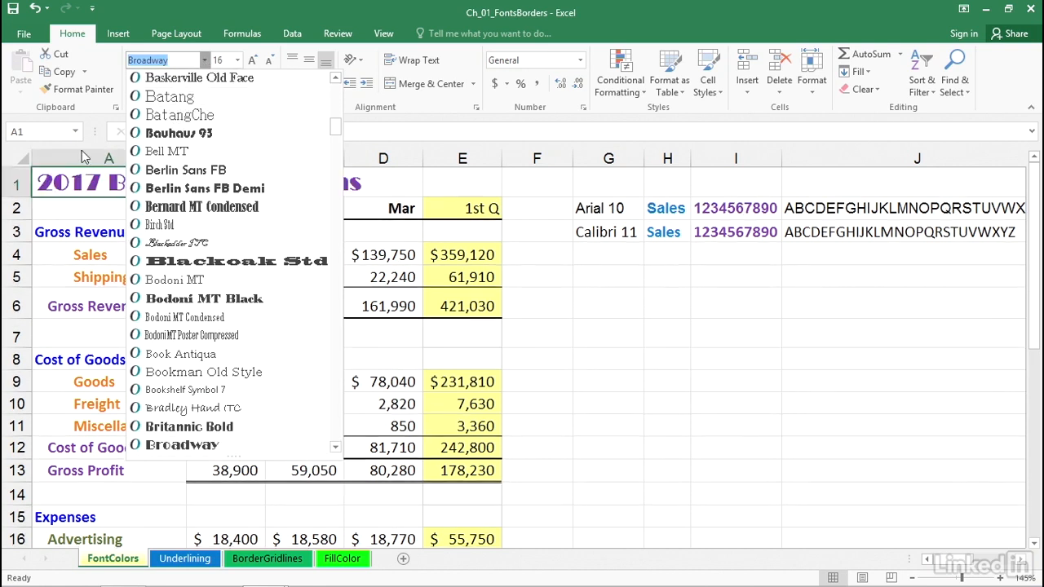
left_click(73, 179)
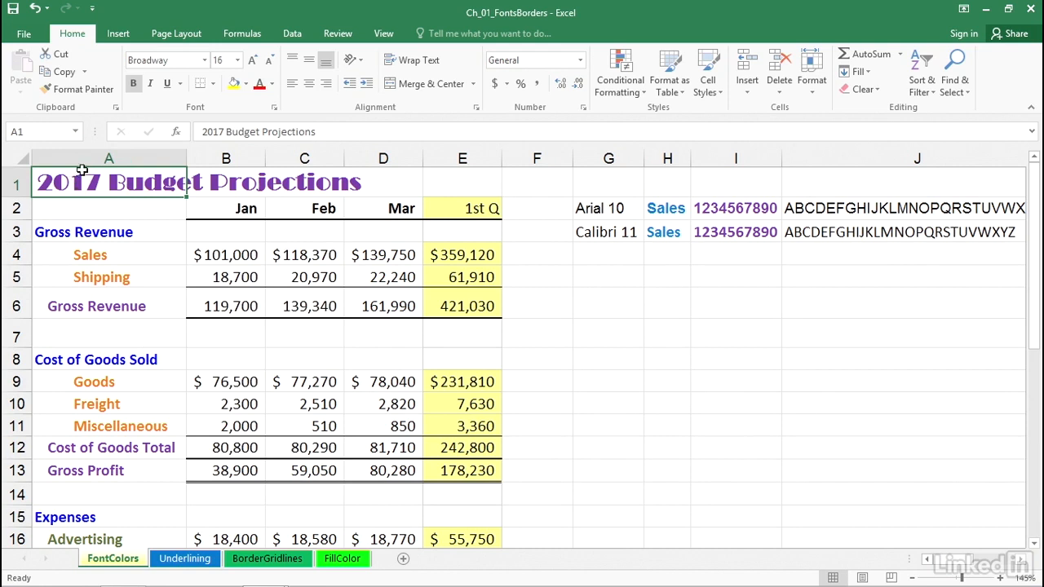
- Insert three blank columns before column A
left_click_drag(85, 158, 300, 158)
right_click(299, 160)
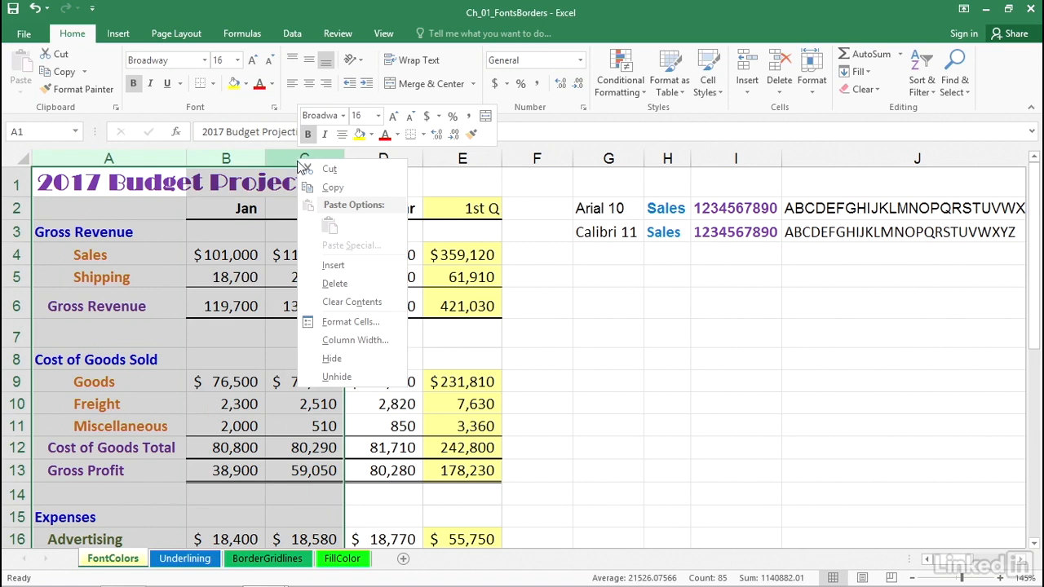
left_click(333, 267)
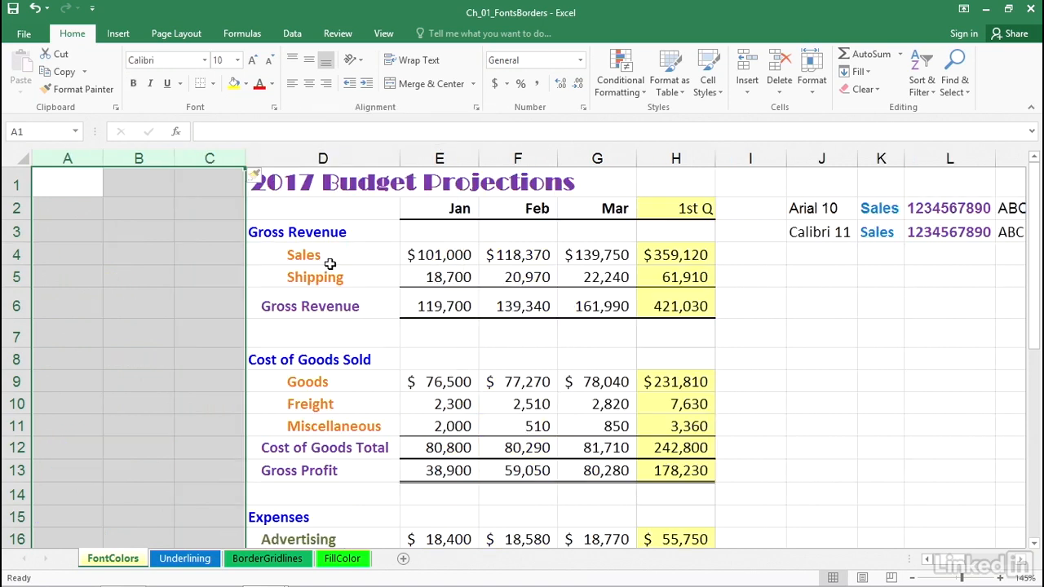
- Preview alternative fonts such as Browallia New, DokChampa and Calibri on the title in D1 without applying one
left_click(276, 181)
left_click(205, 60)
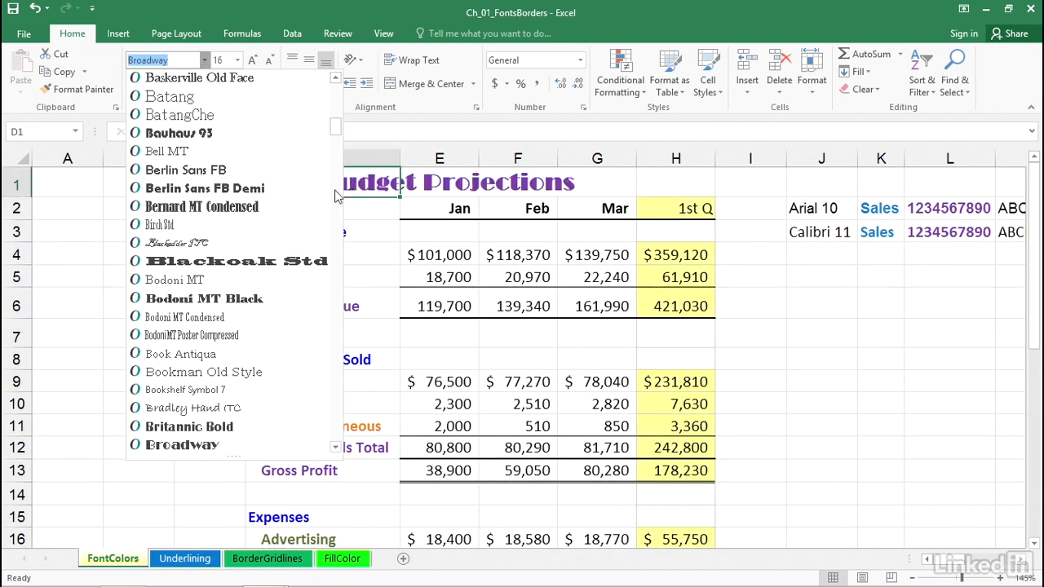
scroll(285, 212, "down", 2)
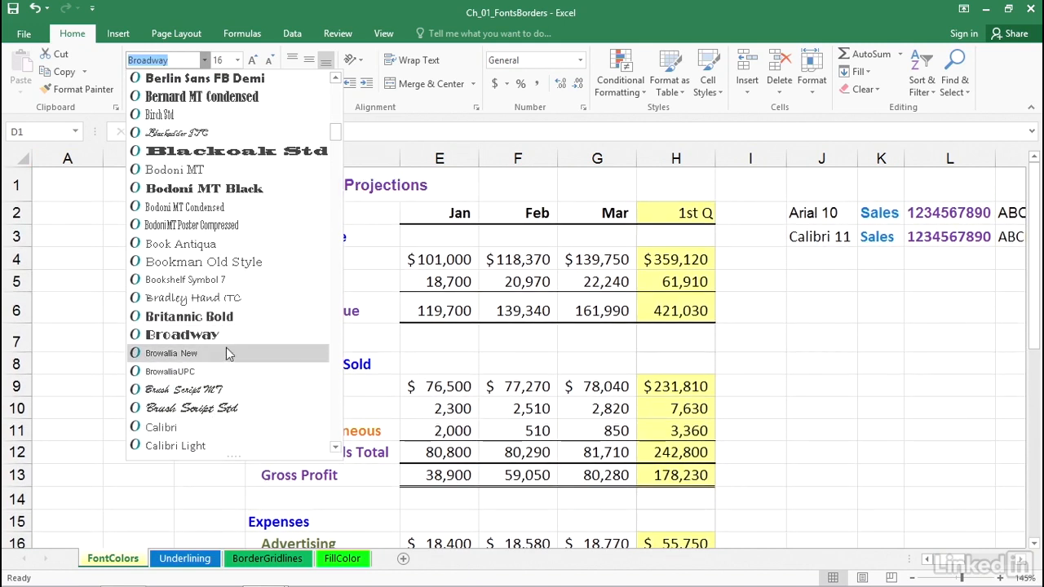
left_click_drag(335, 131, 334, 170)
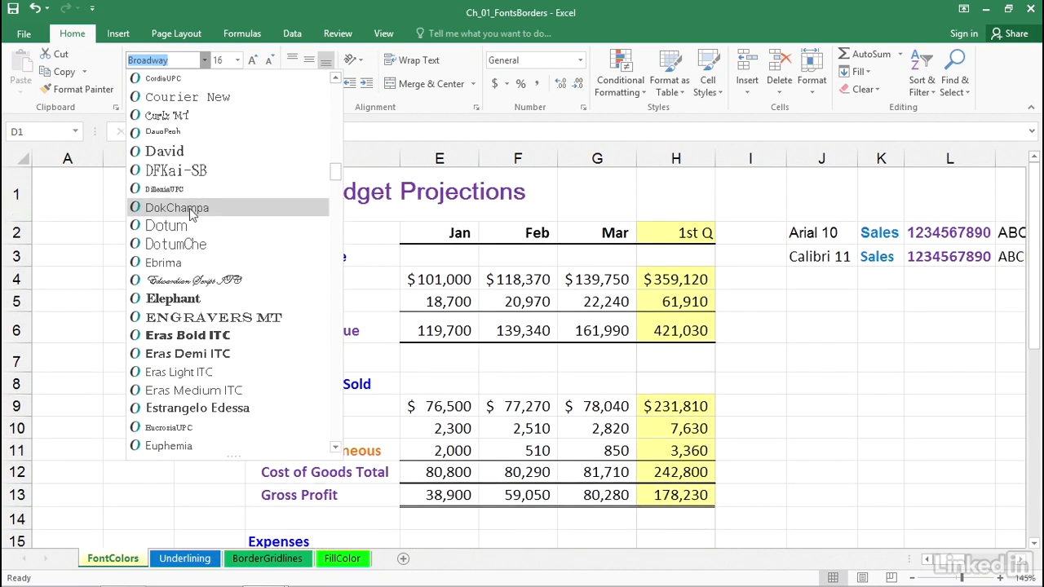
left_click_drag(337, 172, 336, 83)
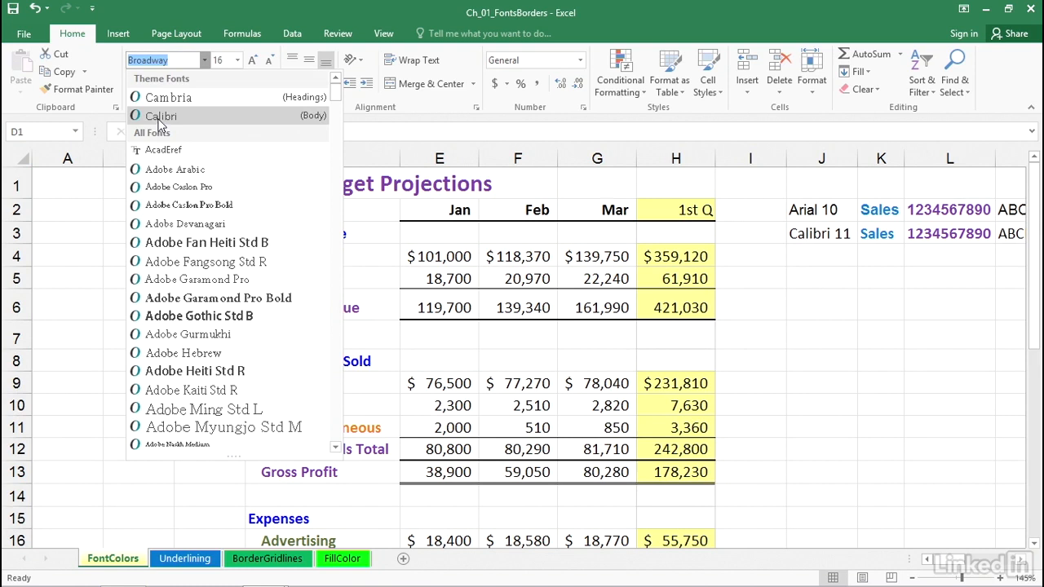
scroll(171, 155, "down", 4)
scroll(182, 167, "down", 2)
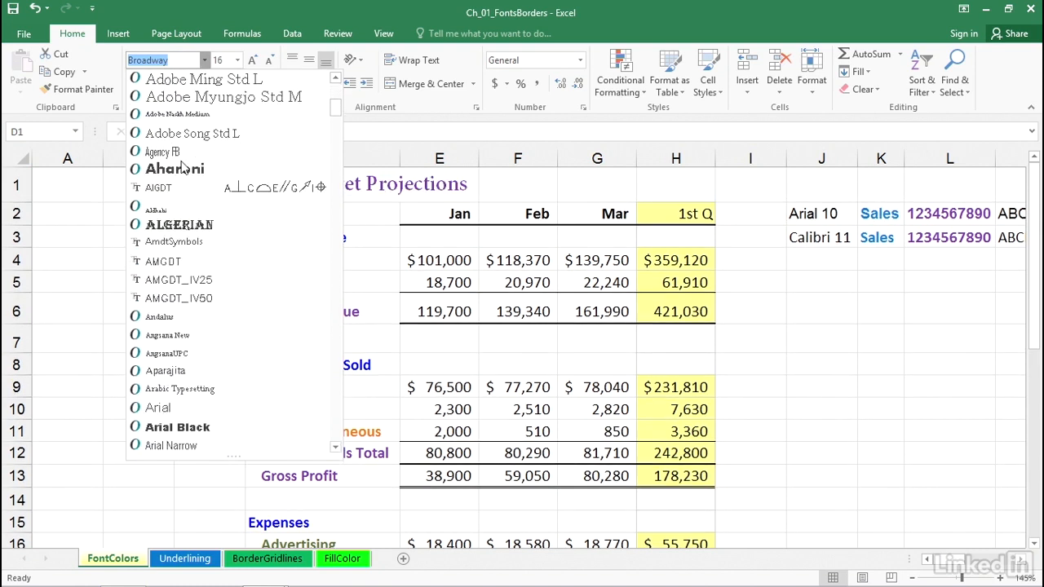
key("Escape")
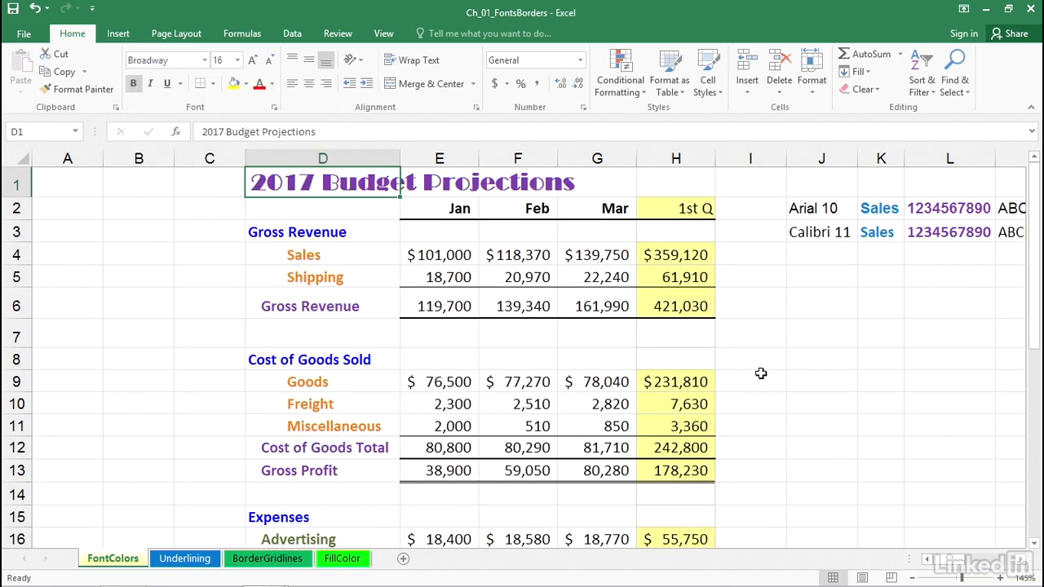
- Compare the Arial 10 and Calibri 11 sample text in rows 2 and 3, starting from column J
scroll(1020, 565, "right", 4)
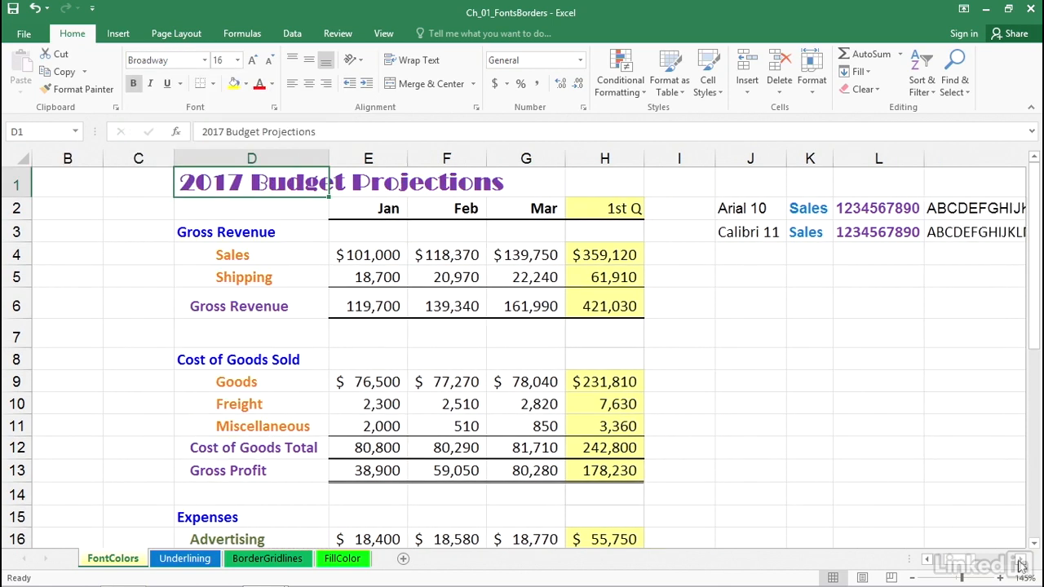
left_click(446, 211)
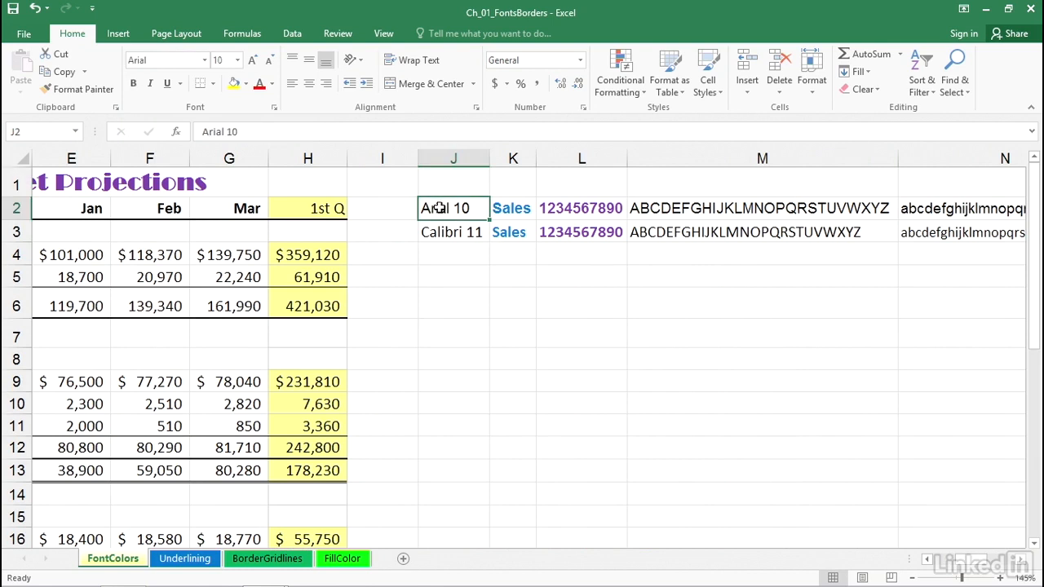
left_click(441, 232)
left_click_drag(441, 232, 941, 233)
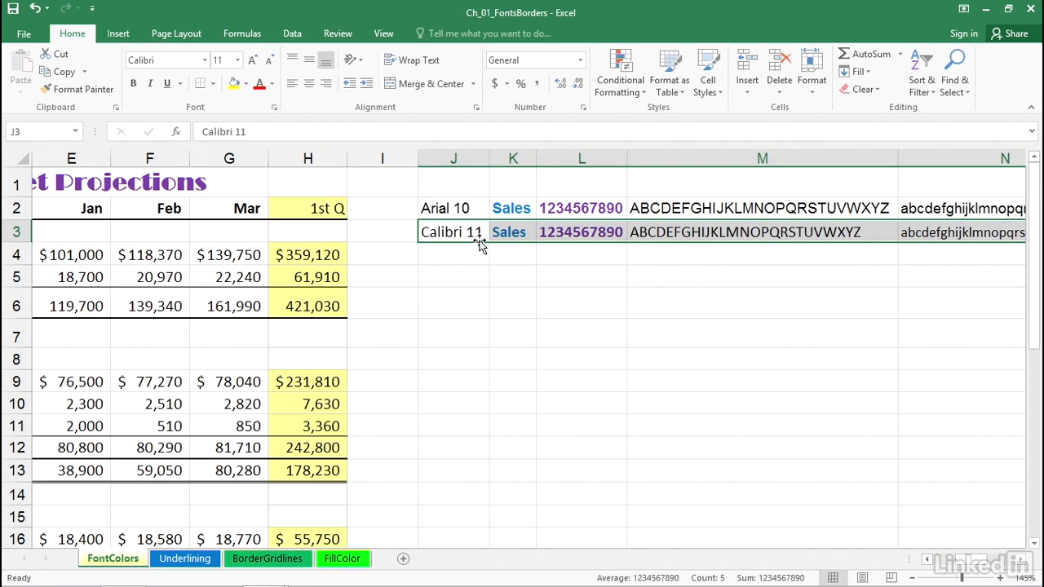
left_click(663, 234)
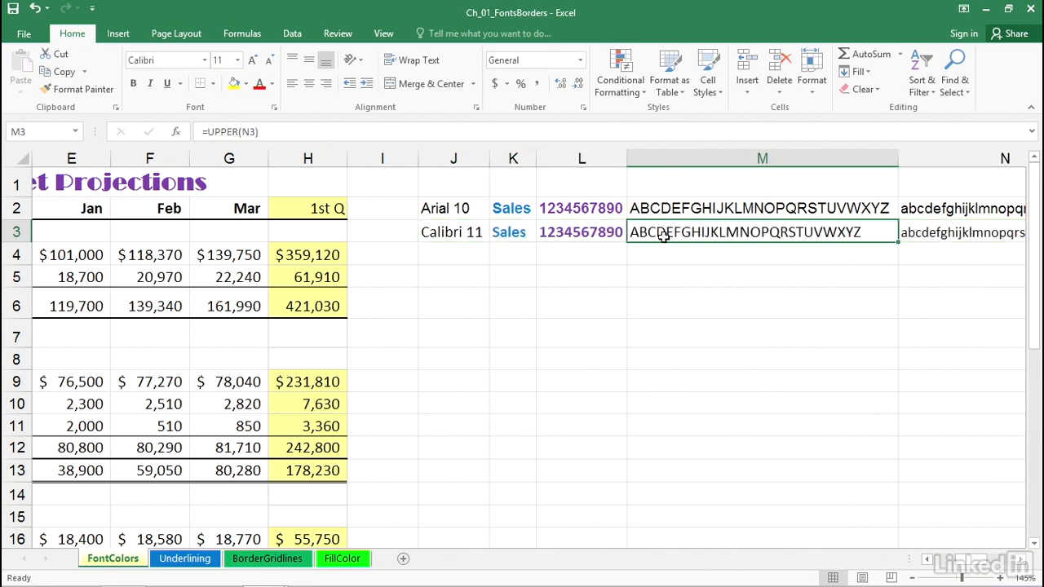
- Set the font size of the lowercase alphabet in cell N3 to 11
left_click(910, 225)
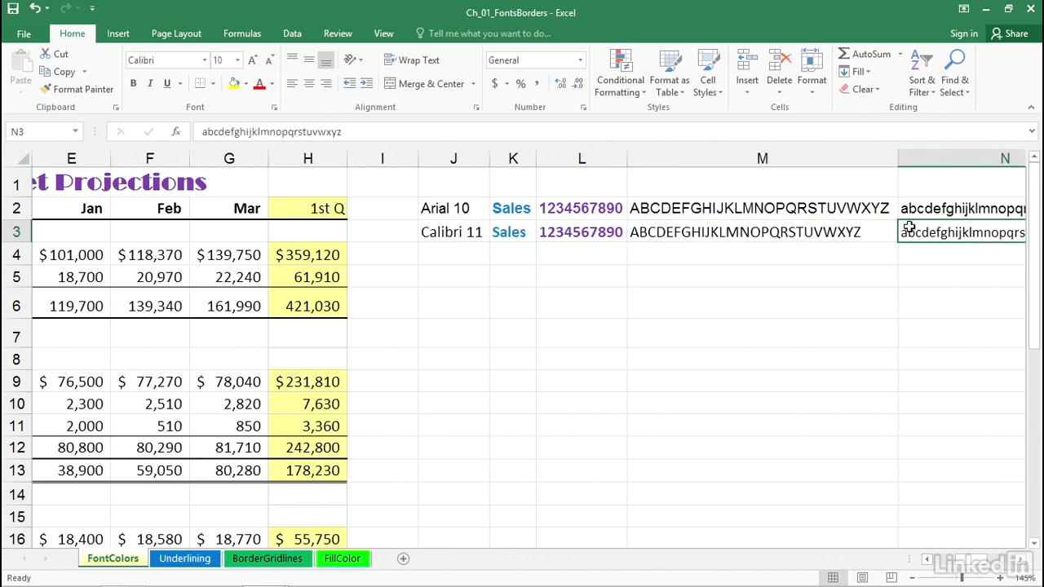
left_click(238, 59)
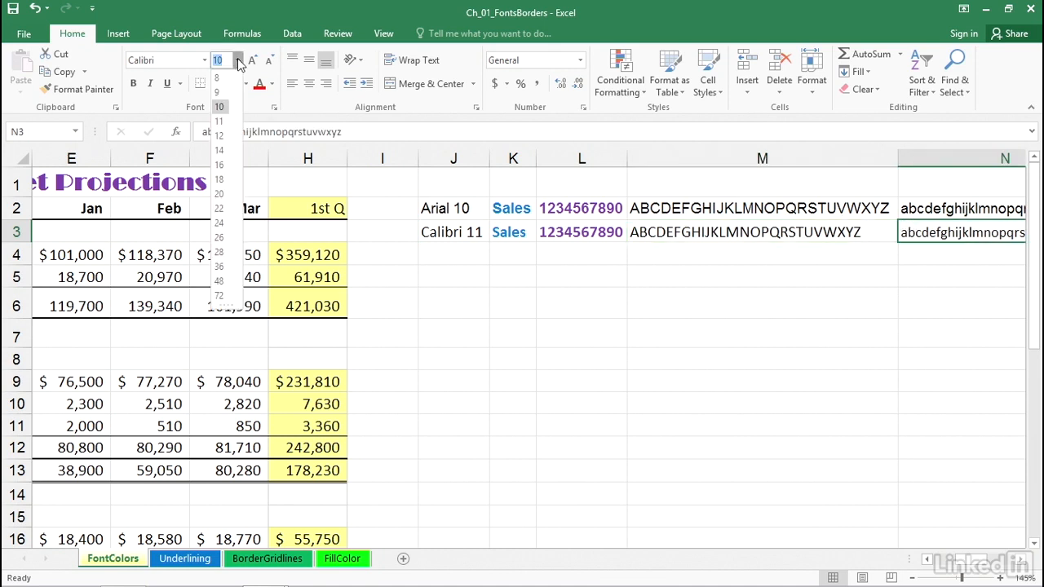
left_click(221, 122)
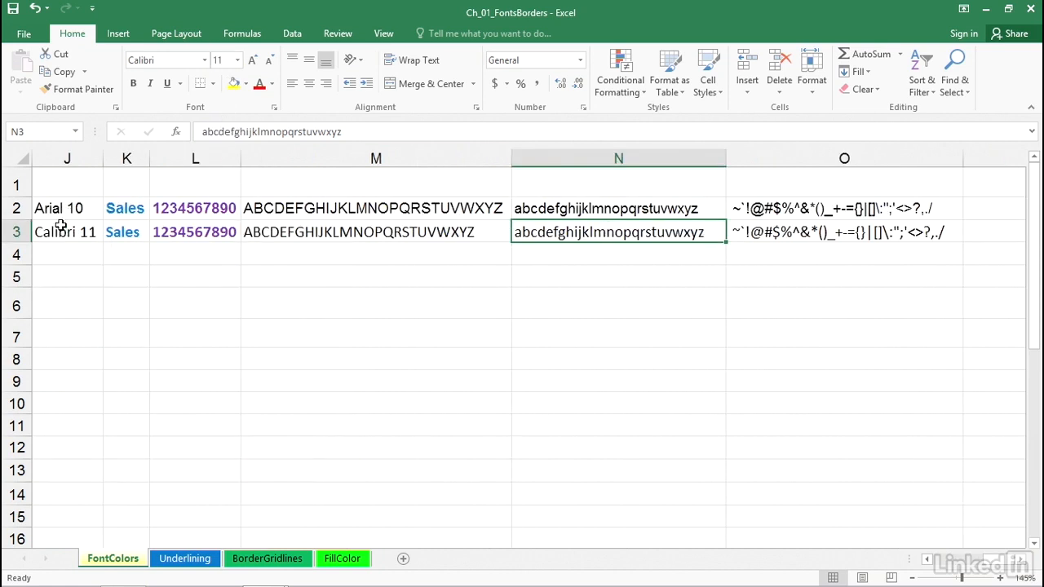
- Compare the complete font sample rows J2:O2 and J3:O3, including the lowercase letters and symbols
left_click_drag(62, 208, 860, 209)
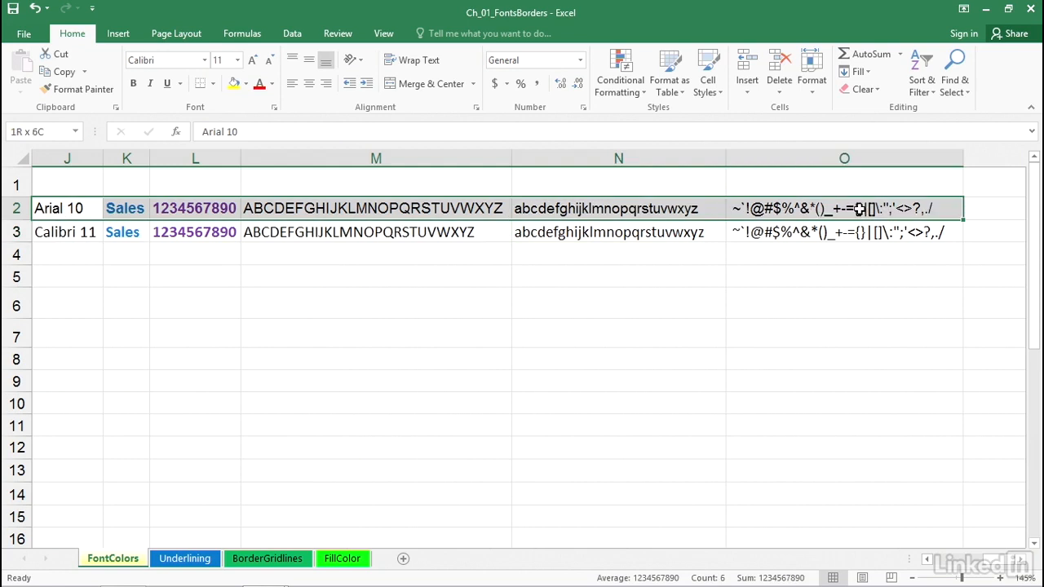
left_click(71, 233)
left_click_drag(72, 233, 838, 235)
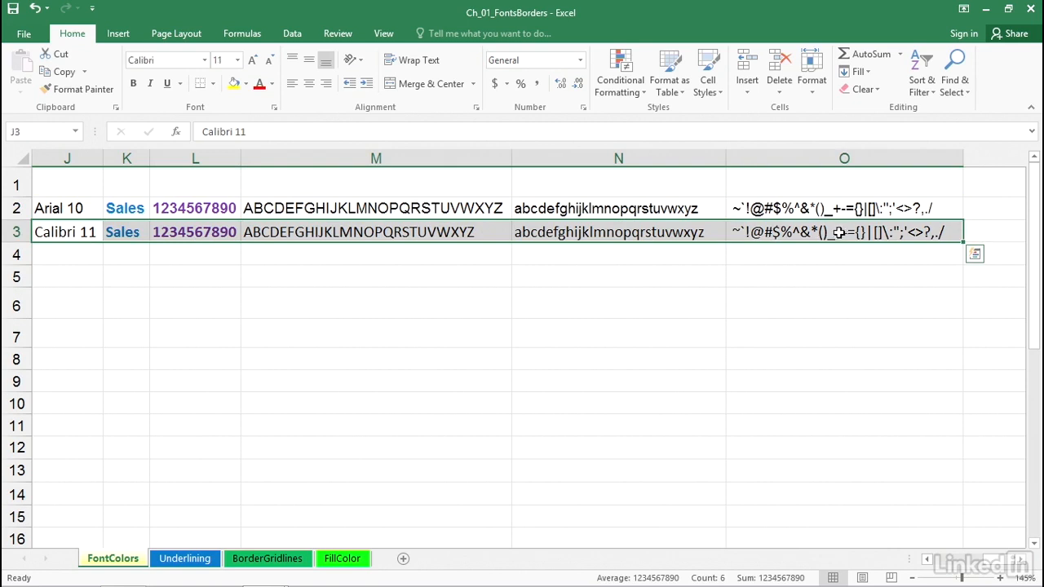
left_click(123, 230)
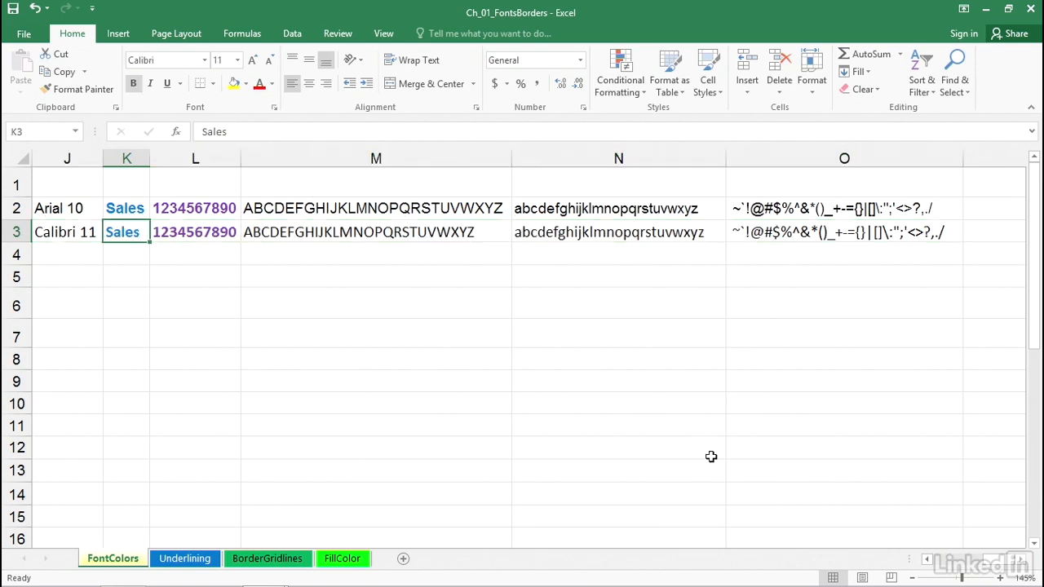
- Delete the three blank columns A to C in front of the budget table
left_click(931, 560)
left_click(930, 561)
left_click(931, 560)
left_click(931, 560)
left_click(931, 561)
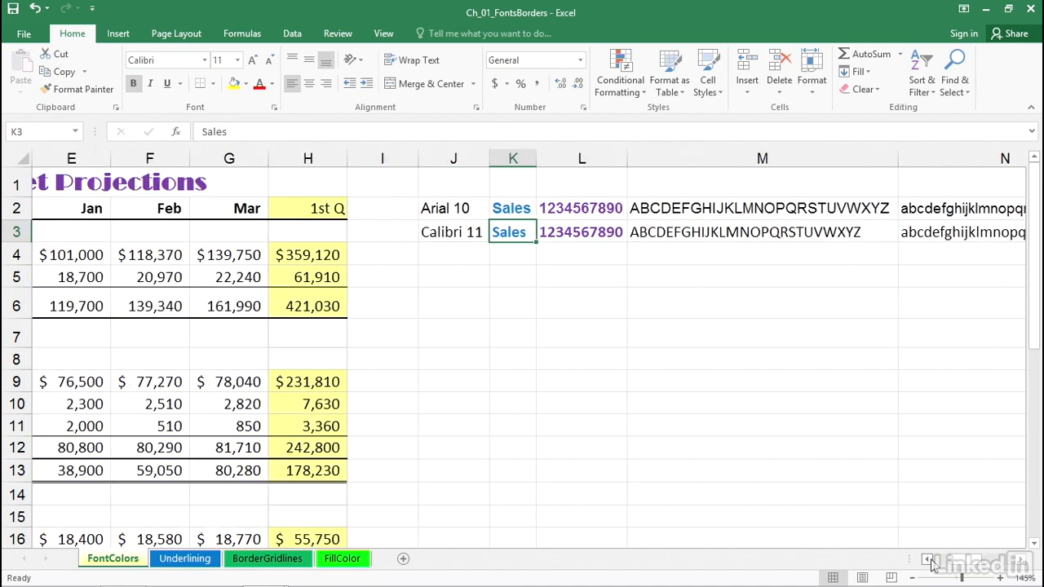
left_click(931, 560)
left_click(931, 561)
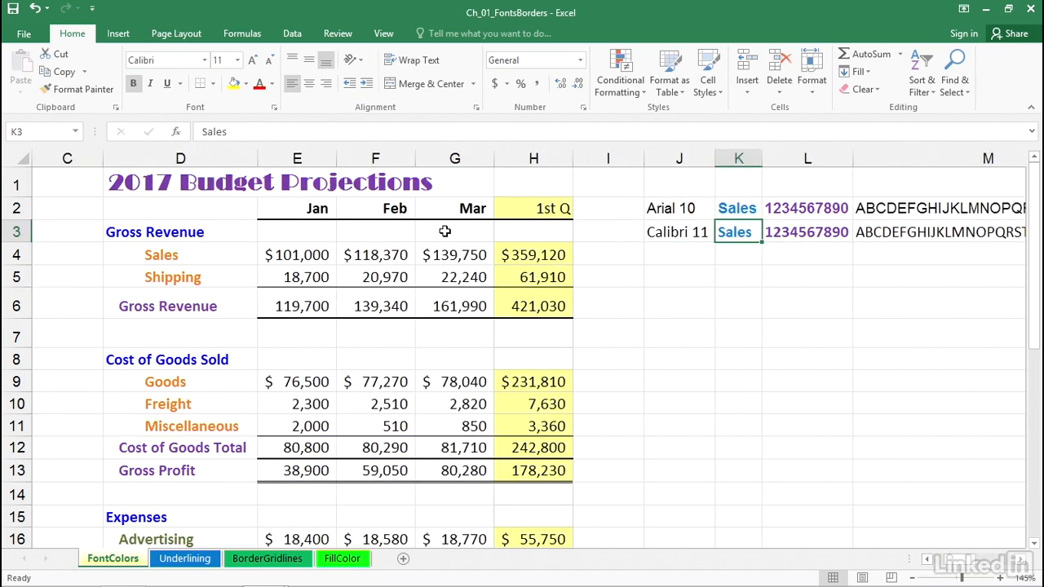
left_click(930, 562)
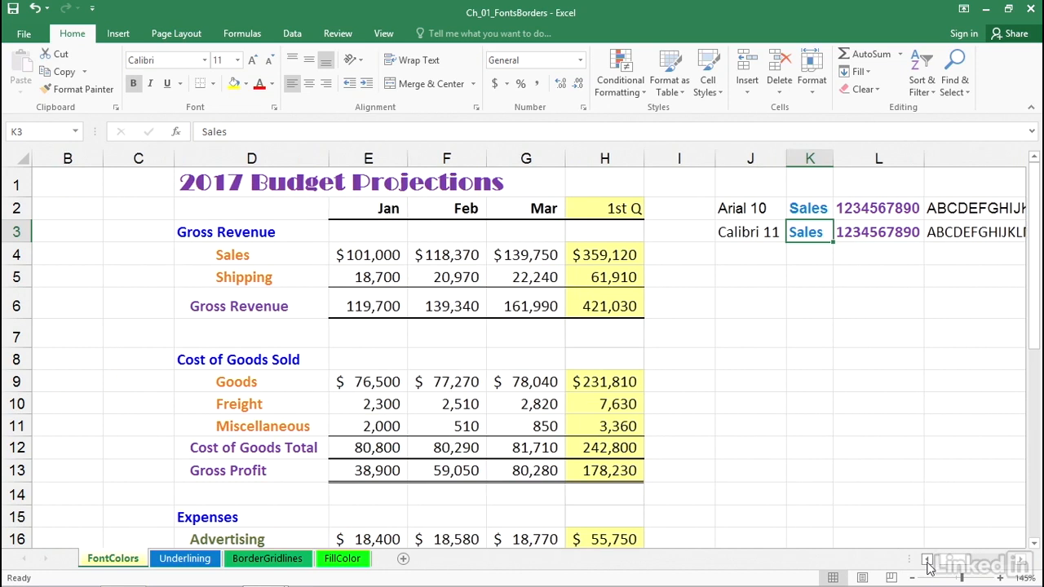
left_click(930, 563)
left_click_drag(225, 158, 71, 160)
right_click(66, 160)
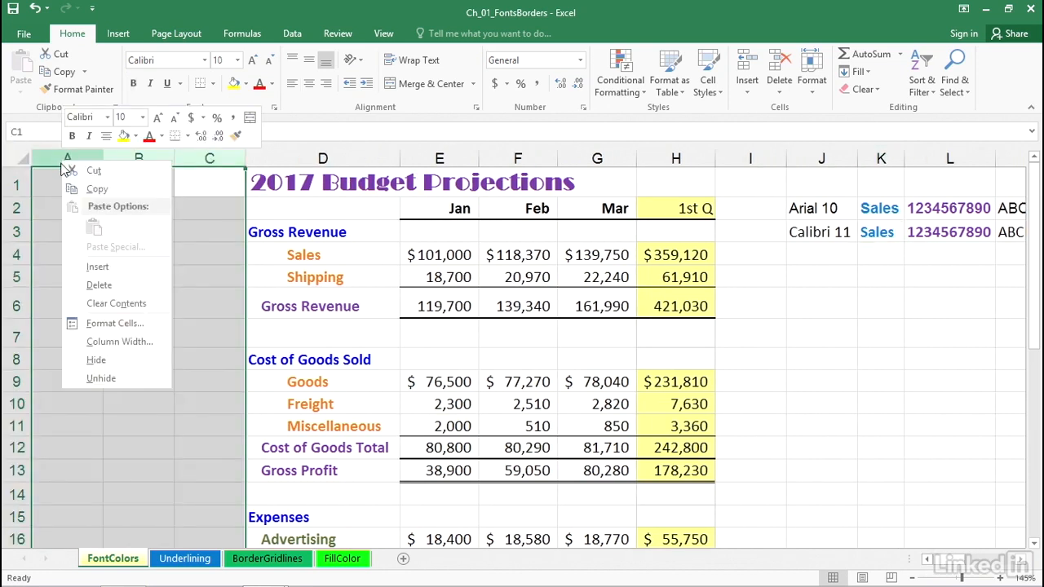
left_click(82, 286)
- Examine the font formatting of the revenue labels in cells A3 to A6
left_click(101, 231)
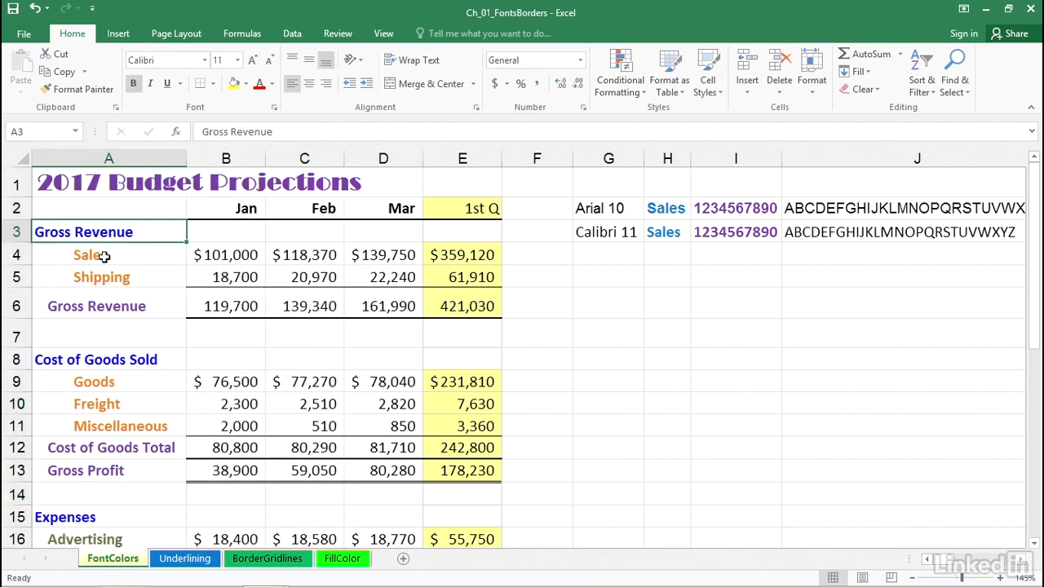
left_click(103, 256)
left_click(107, 283)
left_click(112, 302)
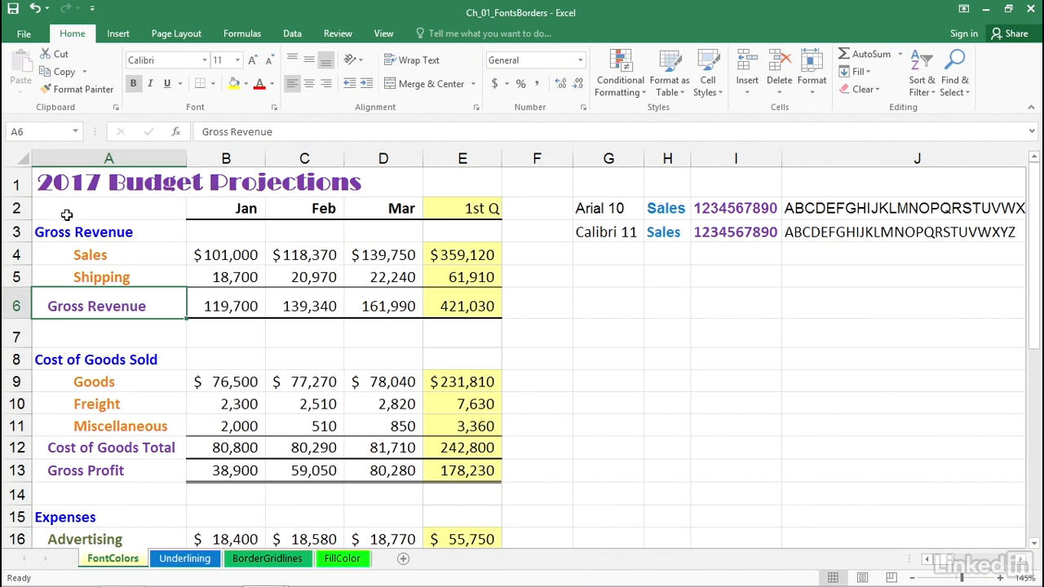
- Preview font colors on the Gross Revenue heading in A3 and view the additional standard colors without applying one
left_click(105, 233)
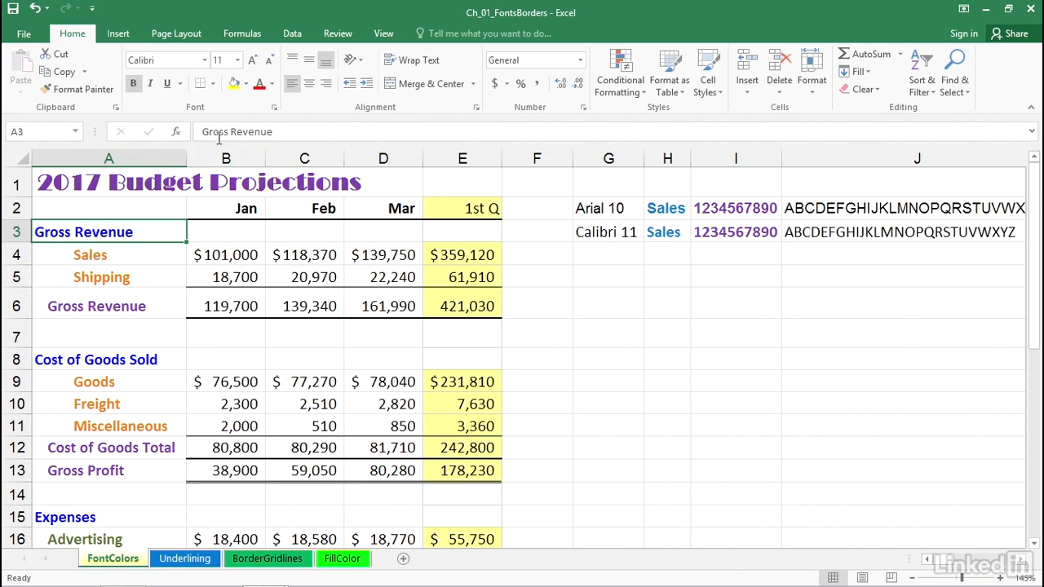
left_click(270, 85)
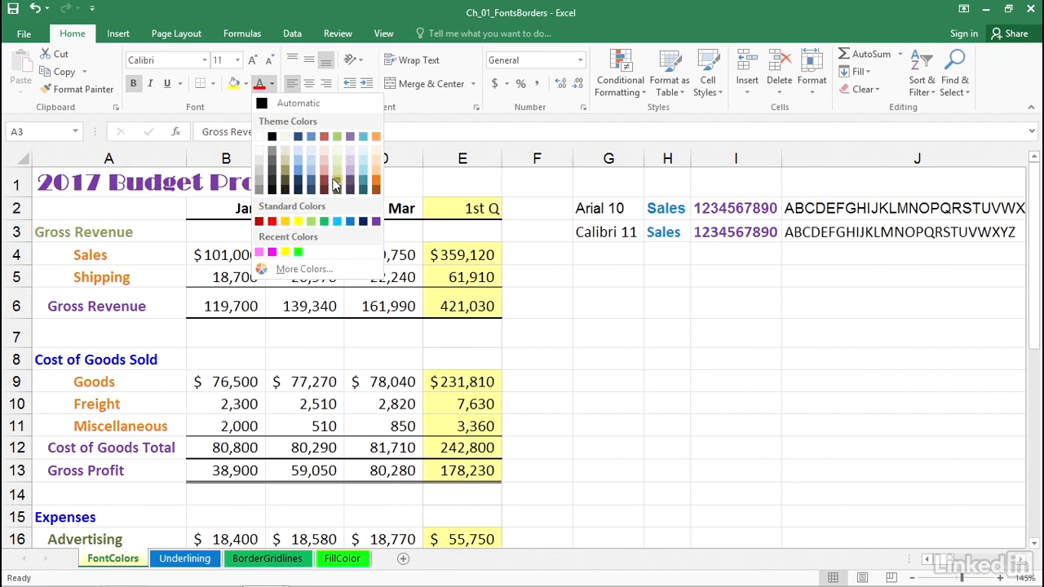
left_click(313, 277)
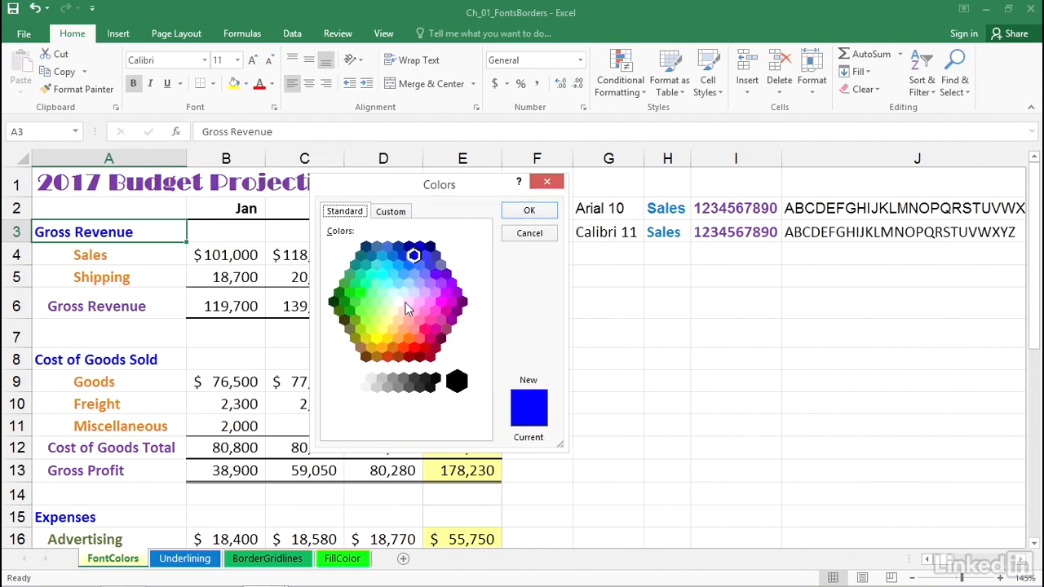
left_click(547, 181)
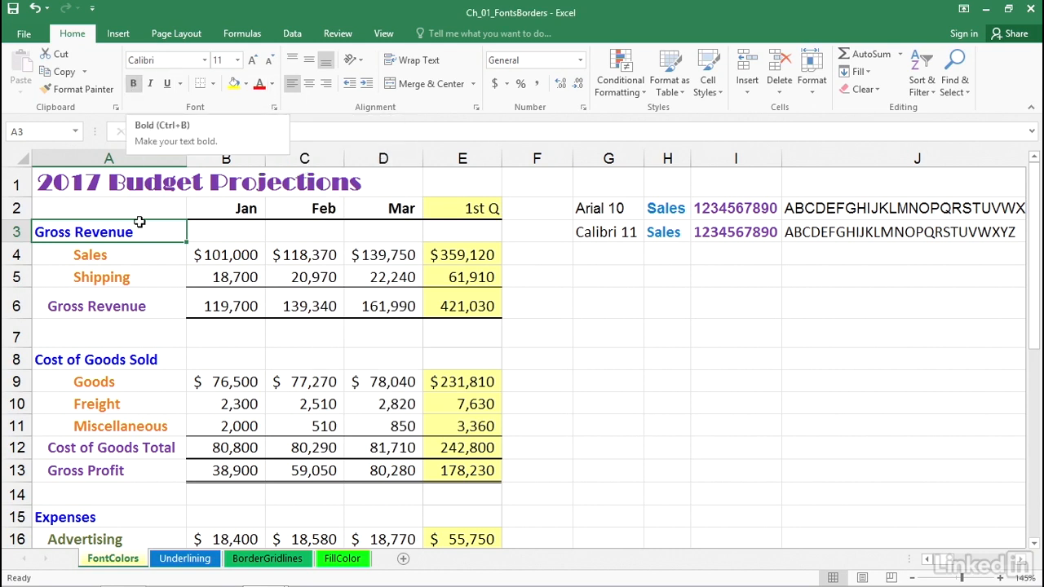
- Toggle bold off and on, and italic on and off, for the Sales and Shipping labels in A4:A5
left_click_drag(118, 255, 129, 276)
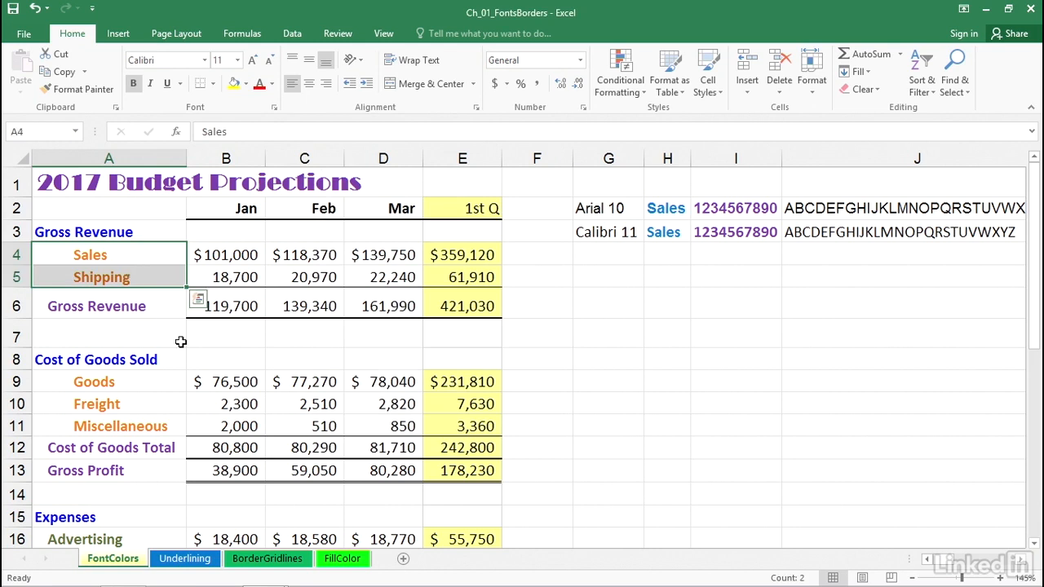
left_click(133, 85)
left_click(133, 85)
left_click(150, 85)
left_click(152, 86)
- Examine the font formatting of the January to March revenue figures in B4:D6 and the March Goods amount in D9
left_click(225, 253)
left_click_drag(225, 254, 381, 302)
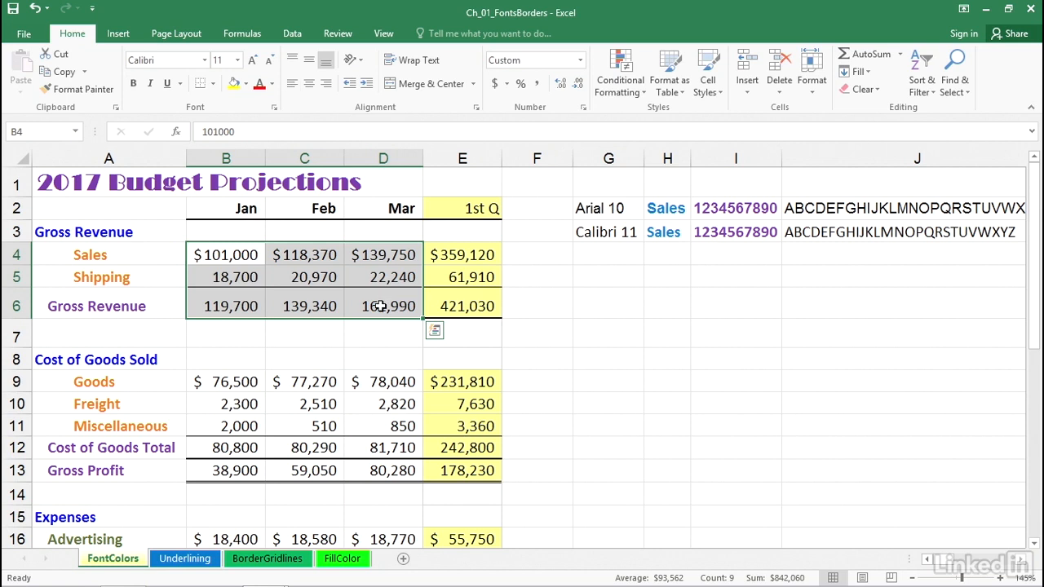
left_click(381, 305)
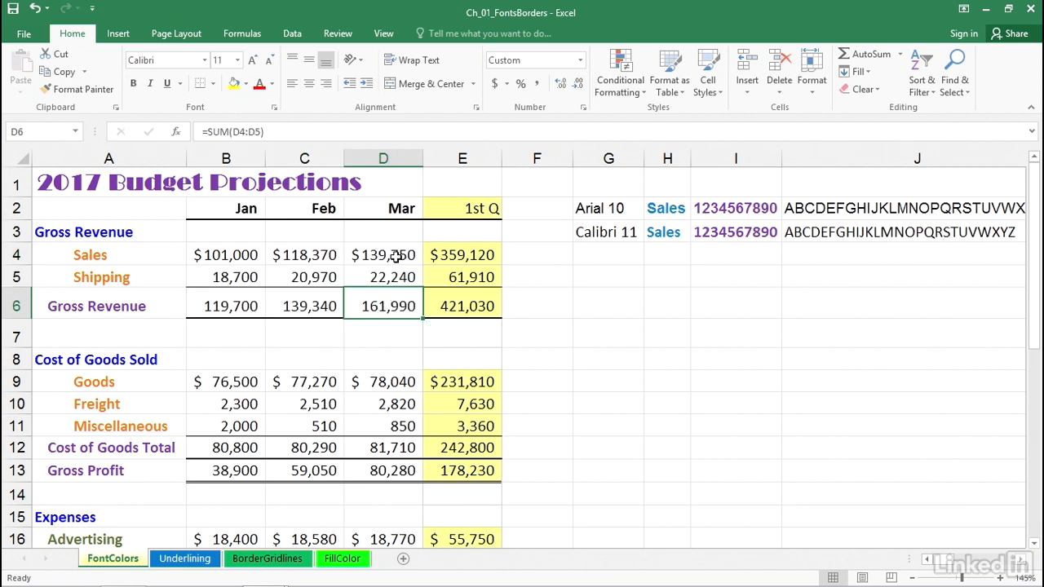
left_click_drag(237, 251, 388, 299)
left_click(392, 301)
left_click(384, 383)
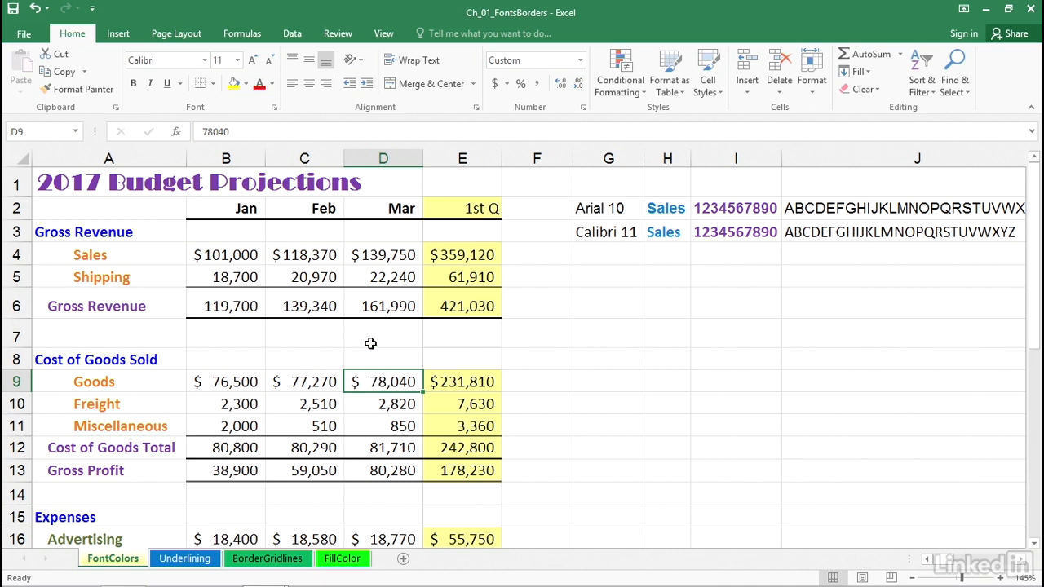
- Preview theme font colors, including purple, on the January to March revenue figures in B4:D6 without applying one
left_click(243, 250)
left_click_drag(243, 250, 377, 304)
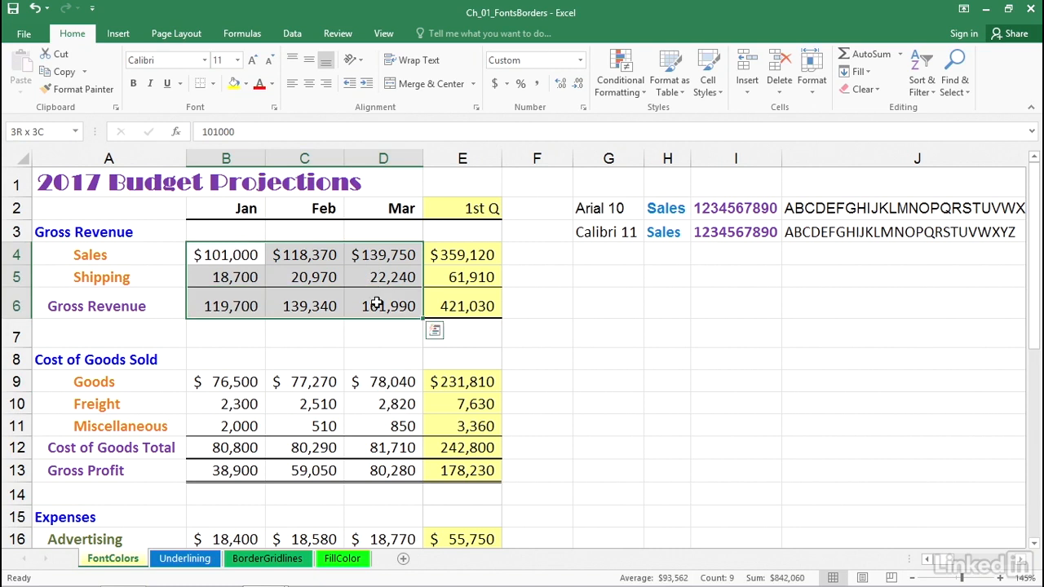
left_click(272, 85)
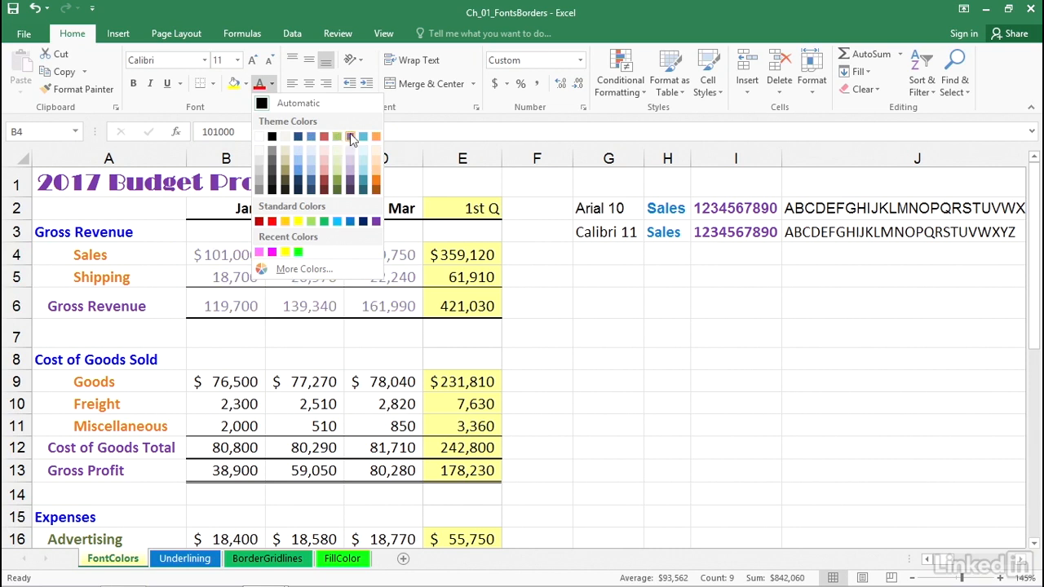
left_click(231, 256)
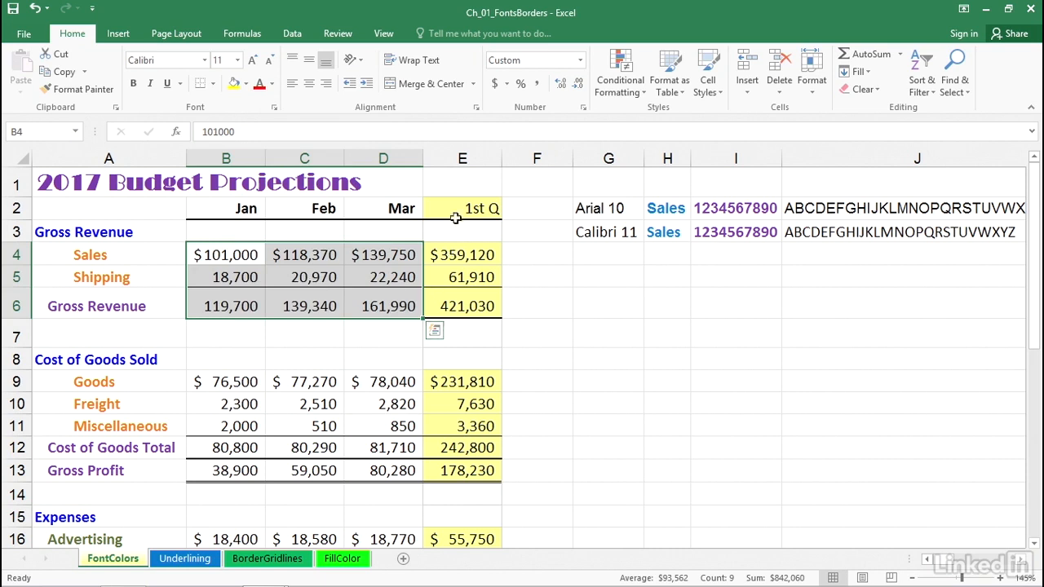
- Review the font formatting of the Sales amounts in E4 and B4 and of the Cost of Goods Sold and Expenses sections
left_click(457, 255)
left_click(253, 251)
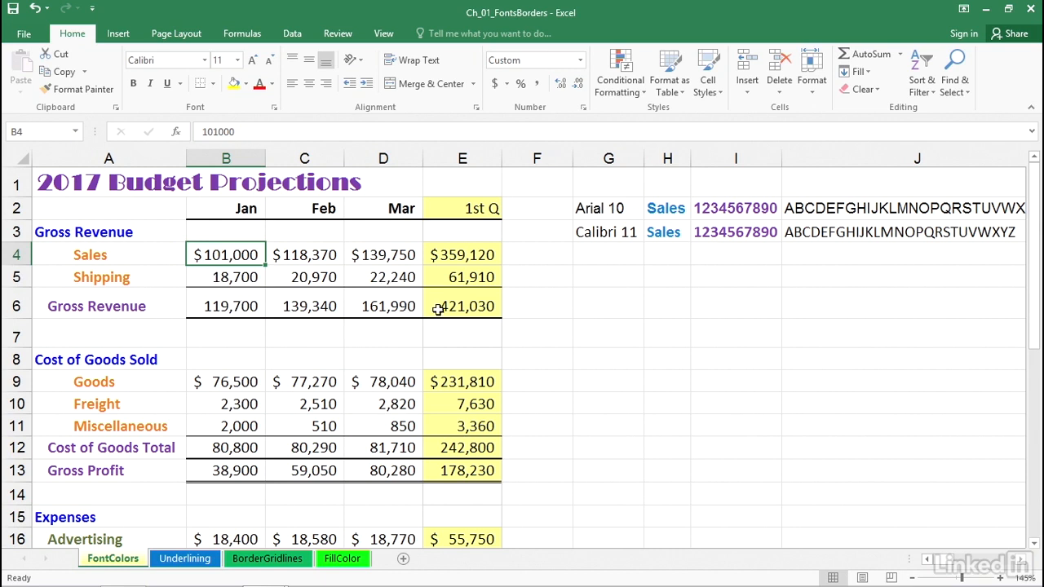
scroll(522, 304, "down", 2)
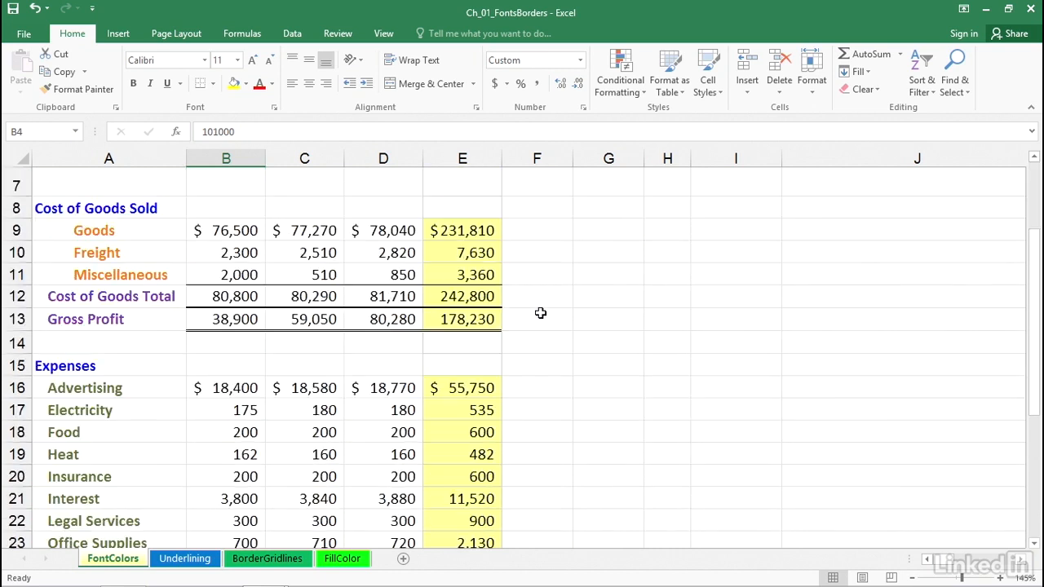
scroll(540, 313, "down", 2)
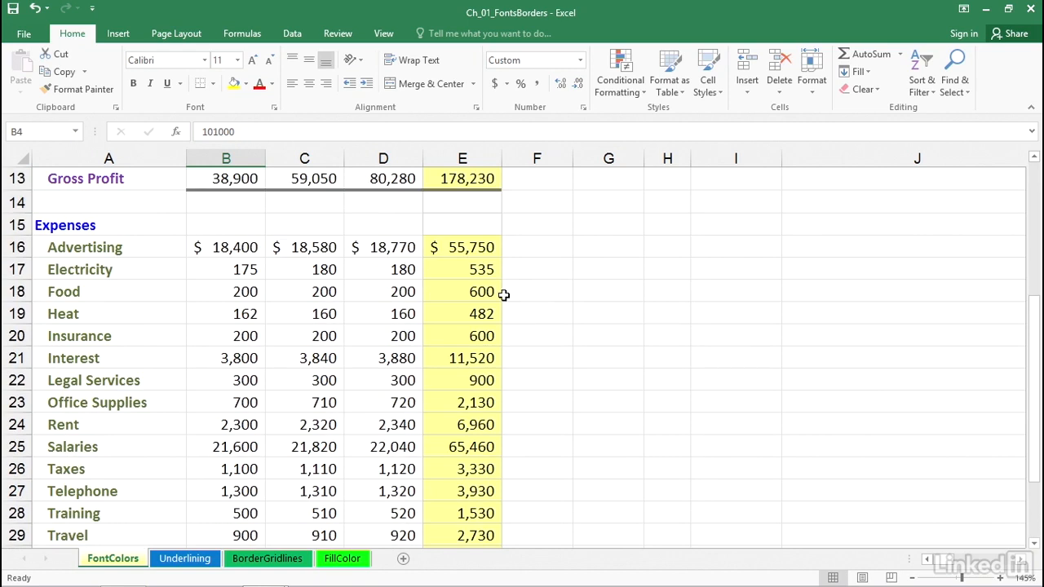
scroll(504, 294, "up", 4)
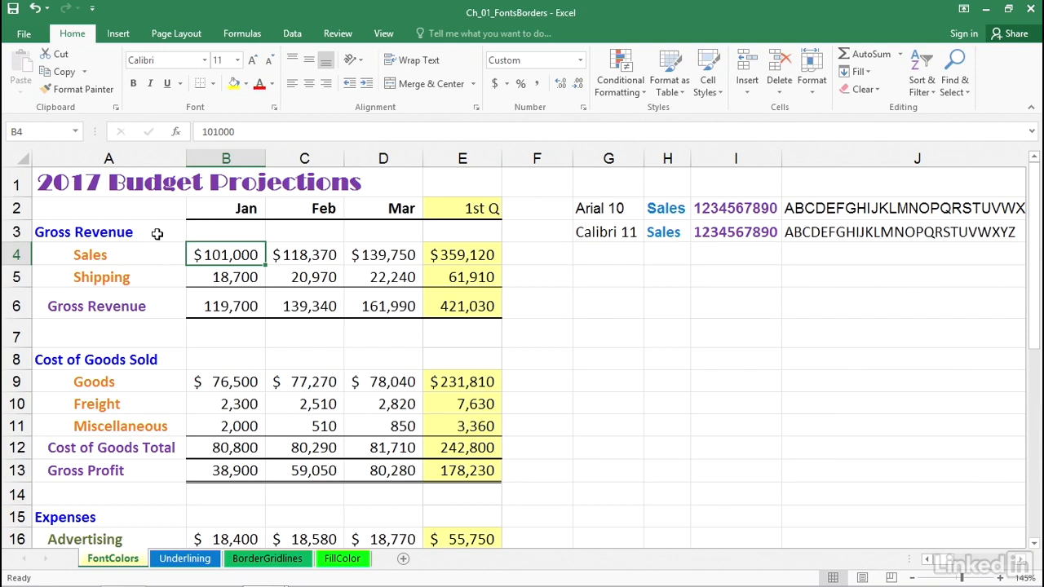
- Enlarge the font of the Gross Revenue section in A3:E6 to size 16 and reduce it back to size 11
left_click_drag(121, 231, 464, 308)
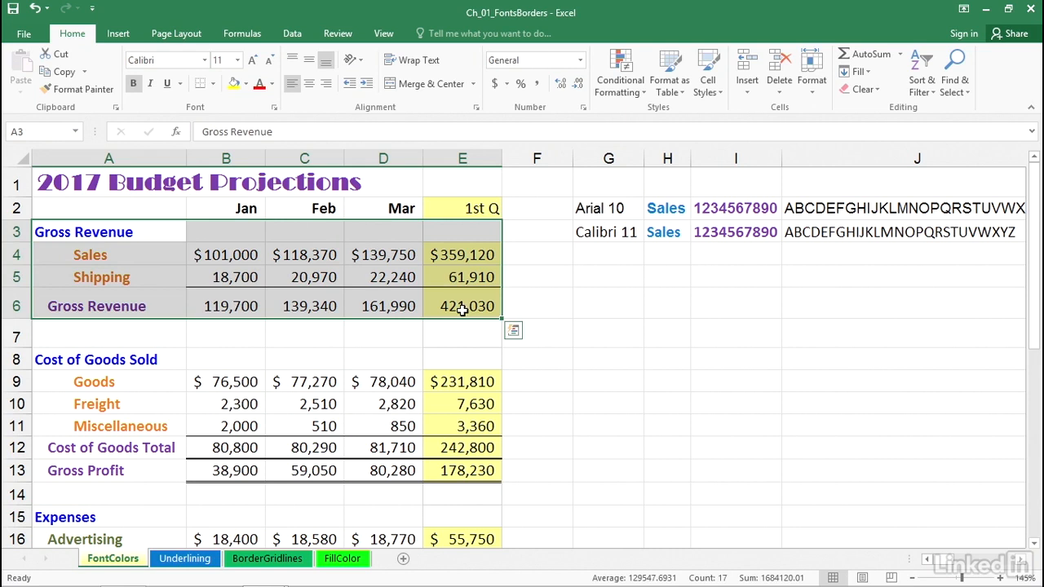
left_click(253, 62)
left_click(253, 62)
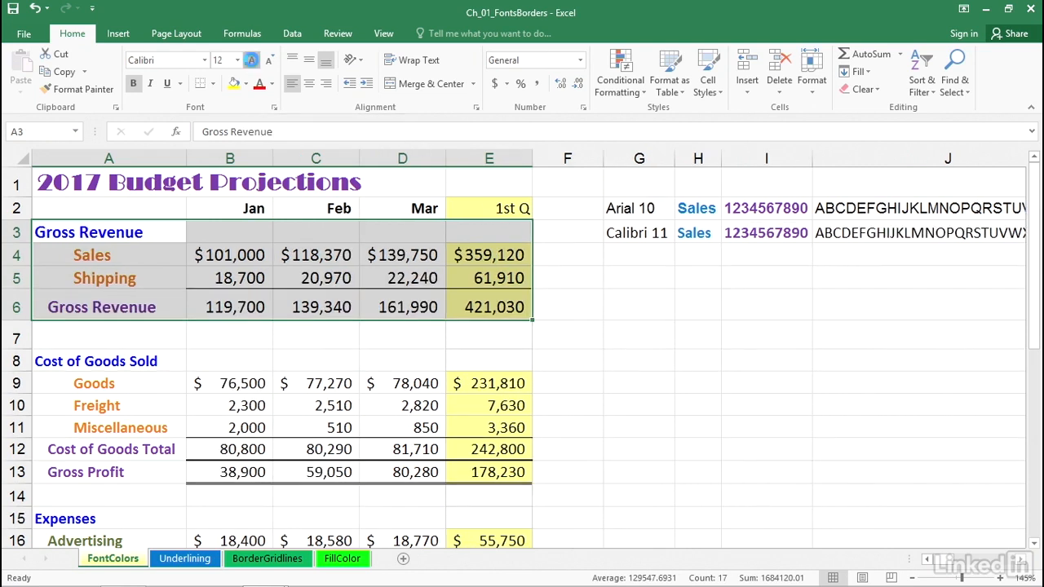
left_click(253, 62)
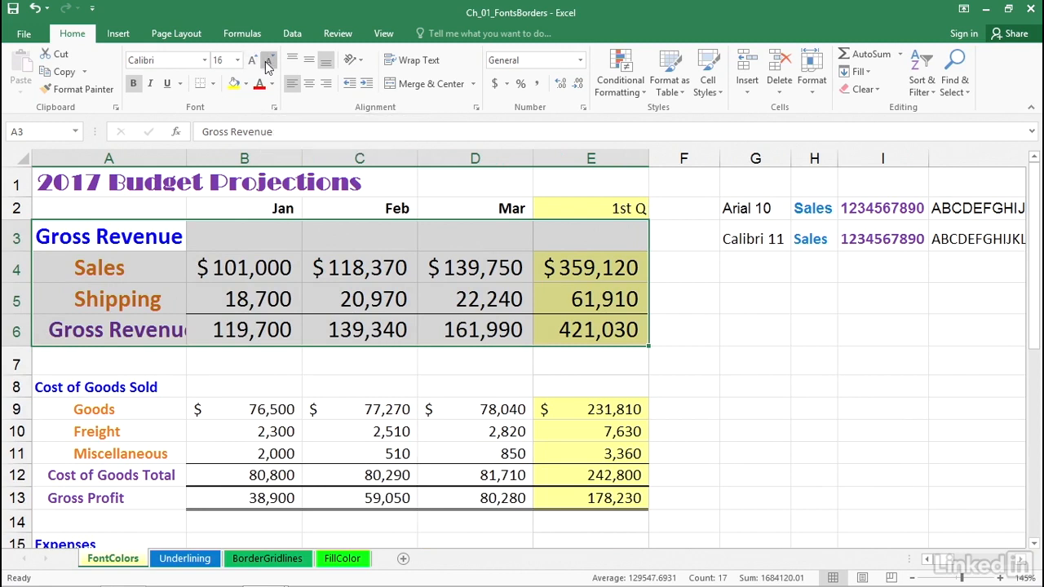
left_click(267, 62)
left_click(268, 62)
left_click(268, 62)
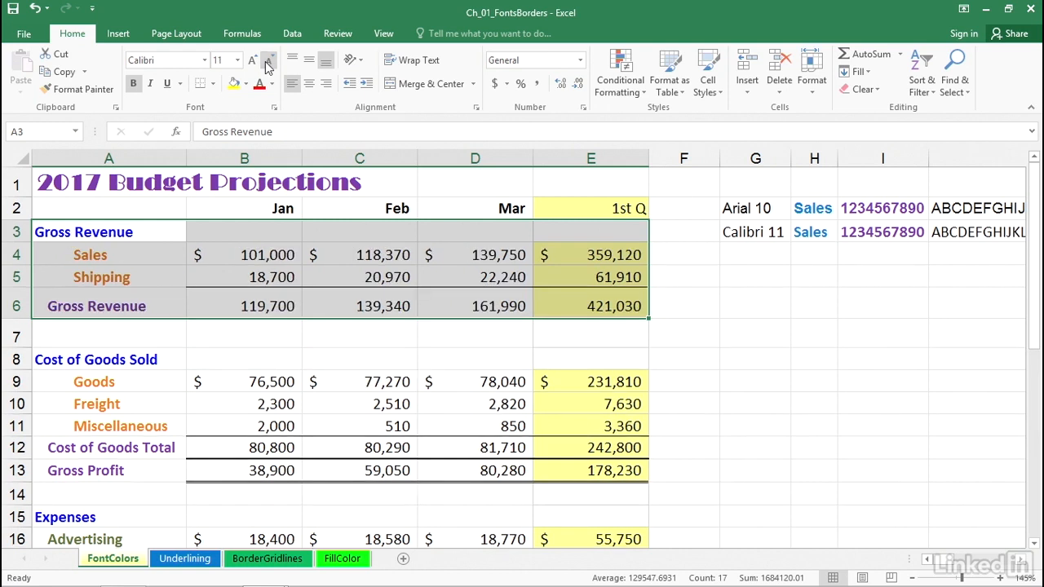
left_click(168, 230)
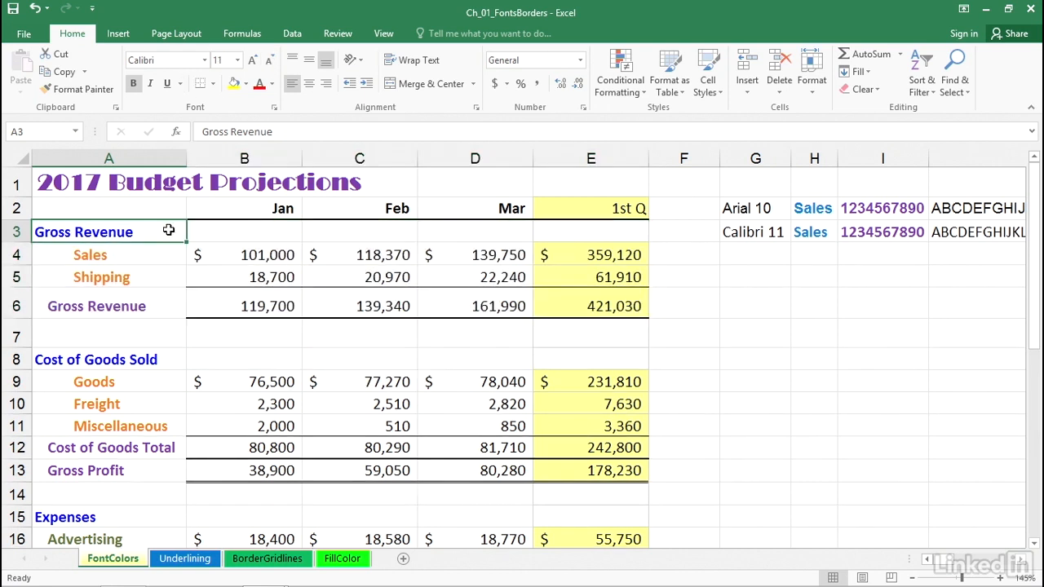